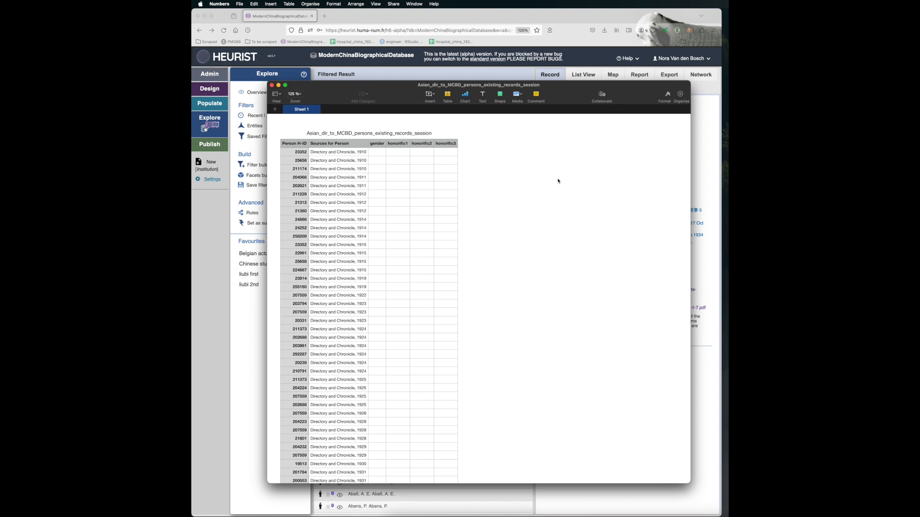
# Review the Sources for Person and honorific columns of the persons spreadsheet, clear the selection and minimise its window
pyautogui.click(356, 143)
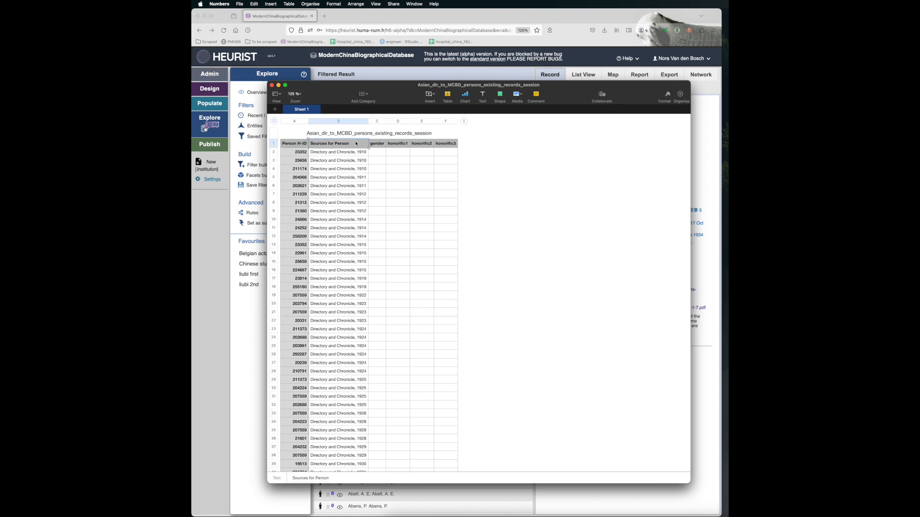
pyautogui.moveTo(403, 143); pyautogui.dragTo(469, 149)
pyautogui.click(503, 181)
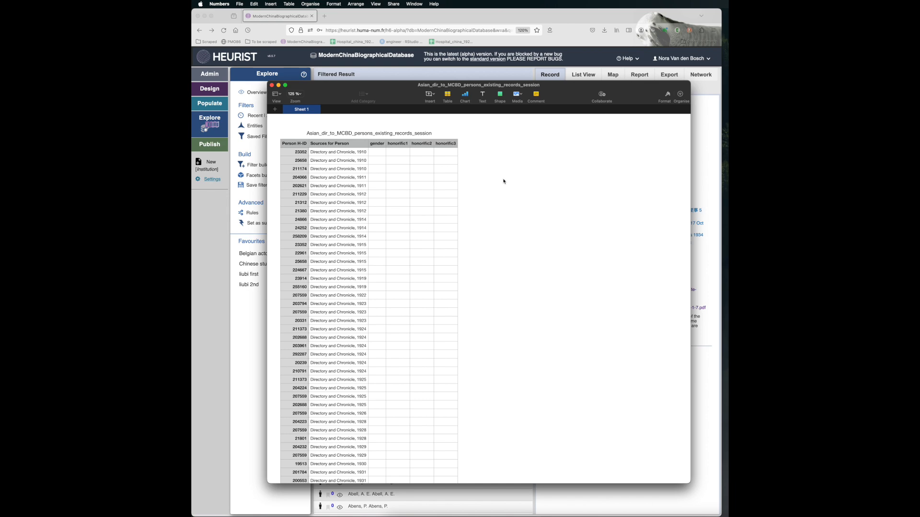
pyautogui.click(278, 85)
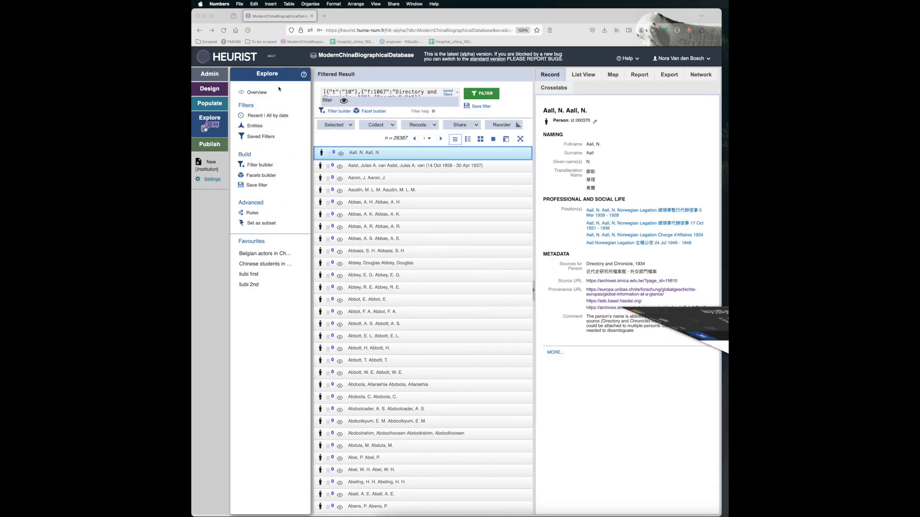
# Switch to Heurist in Firefox and load the downloaded Asian_dir_to_MCBD_persons_existing_records_session.csv into the delimited text import
pyautogui.click(221, 104)
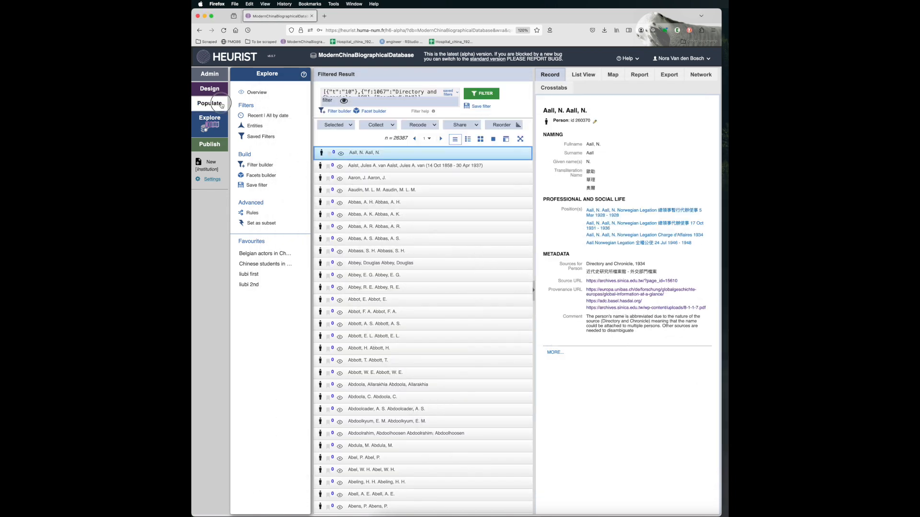
pyautogui.click(606, 32)
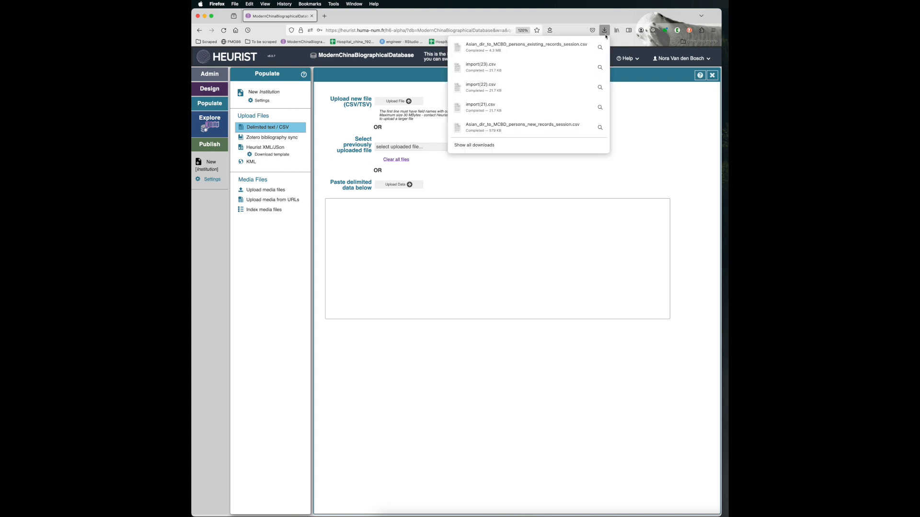
pyautogui.moveTo(495, 230); pyautogui.dragTo(495, 228)
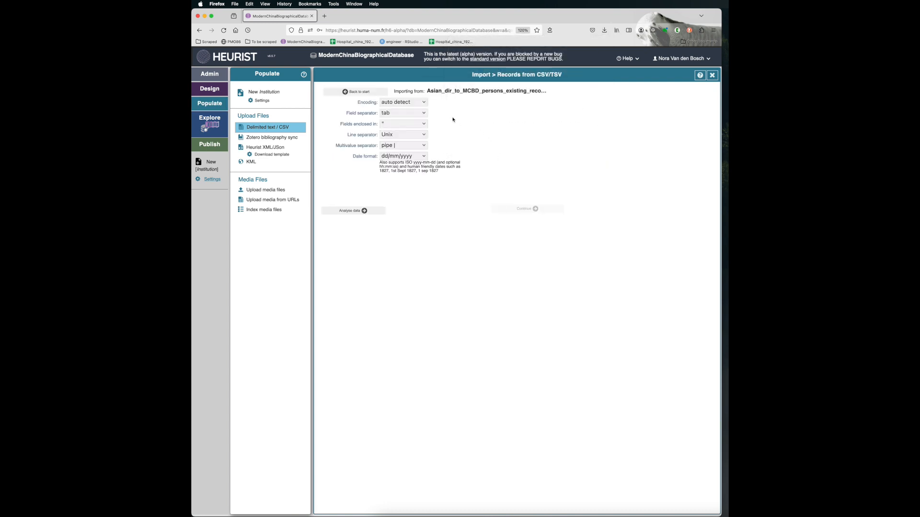
# Set the field separator to comma and analyse the uploaded data
pyautogui.click(424, 113)
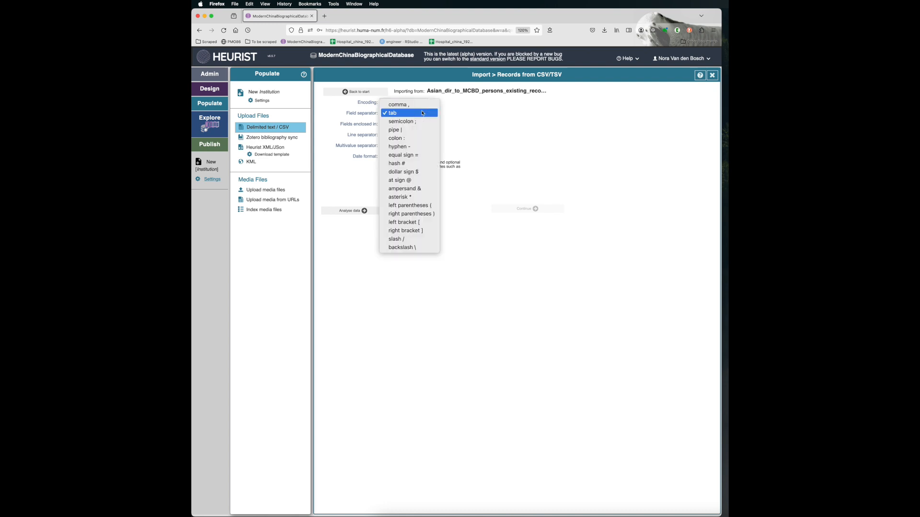
pyautogui.click(423, 105)
pyautogui.click(385, 210)
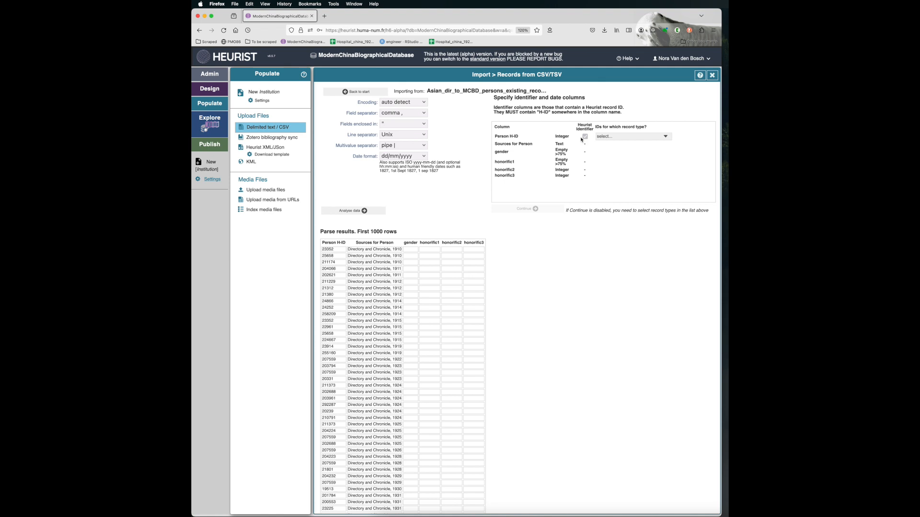
# Assign the Person record type to the Person H-ID identifier column and continue the import
pyautogui.click(637, 137)
pyautogui.scroll(-2, 626, 205)
pyautogui.scroll(-2, 623, 215)
pyautogui.click(623, 222)
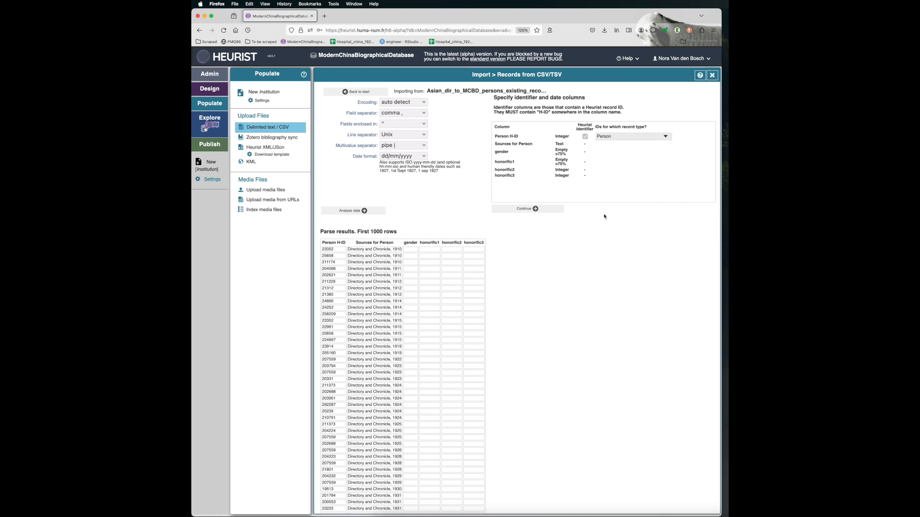
pyautogui.click(556, 212)
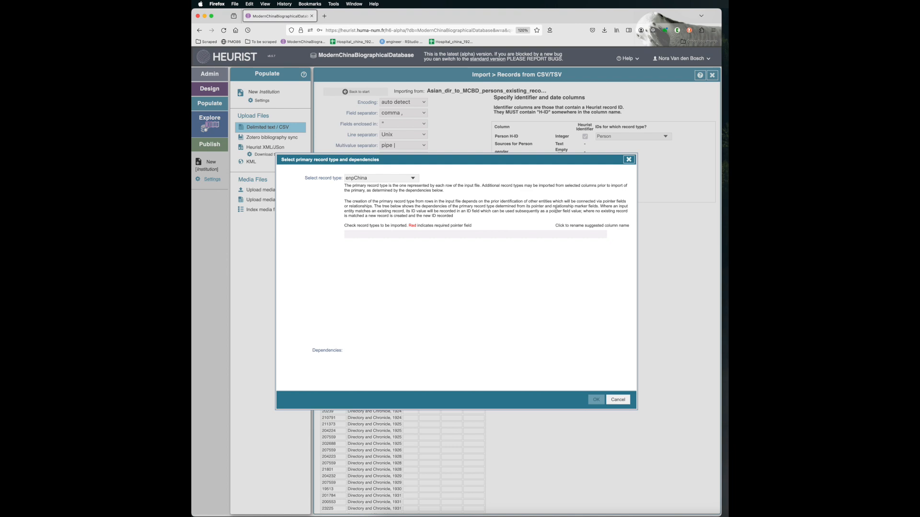
# Set Person as the primary record type, leave all the dependencies unselected and confirm
pyautogui.click(405, 178)
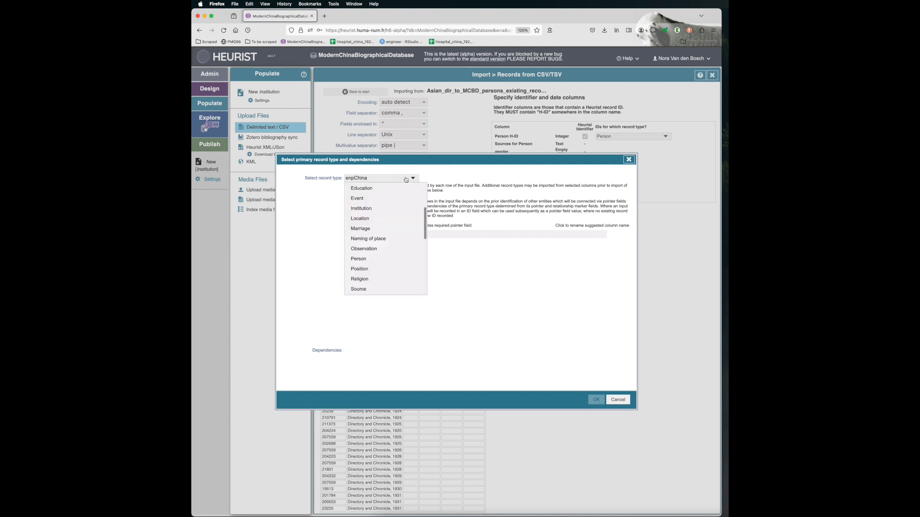
pyautogui.click(397, 258)
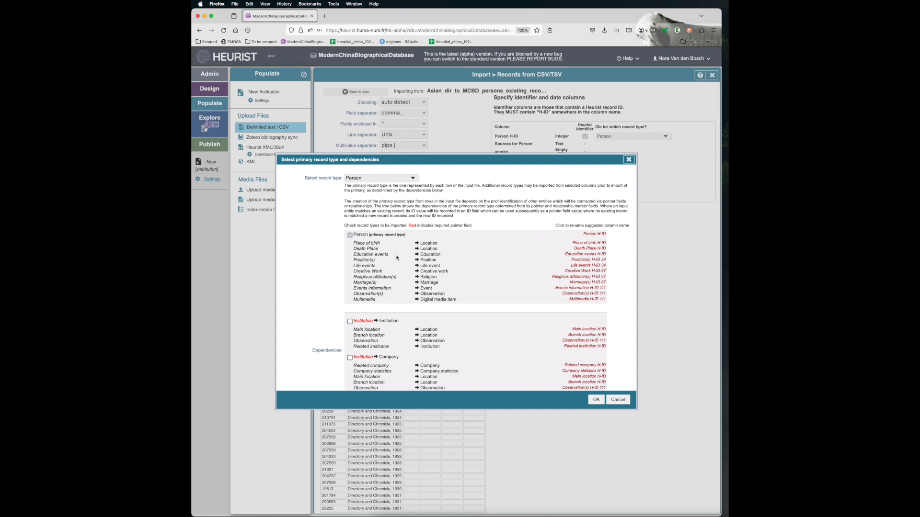
pyautogui.scroll(-5, 396, 258)
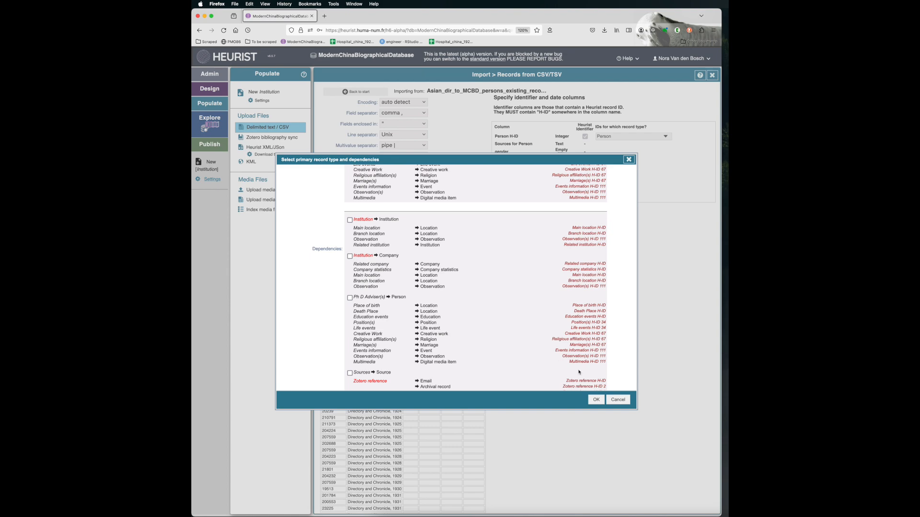
pyautogui.click(597, 399)
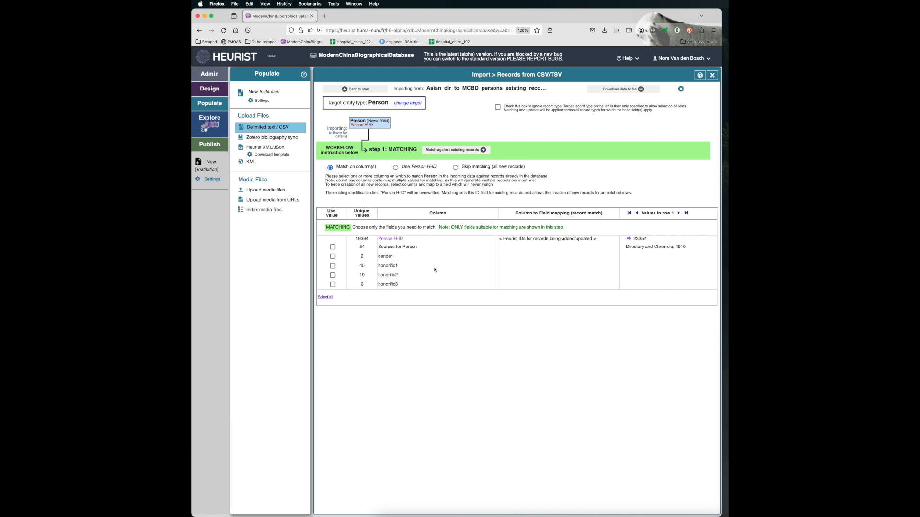
# Match records using Person H-ID and include the Sources for Person, honorific1, honorific2 and honorific3 columns in the update
pyautogui.click(396, 168)
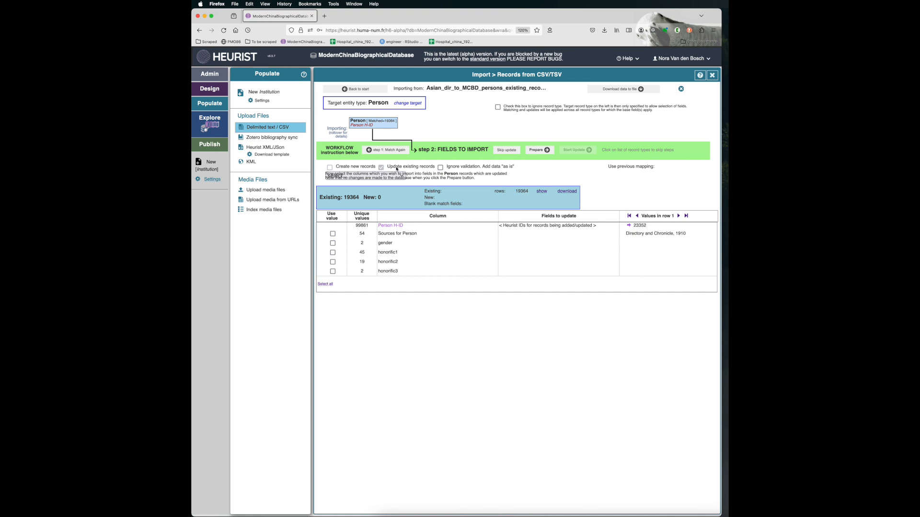
pyautogui.click(333, 234)
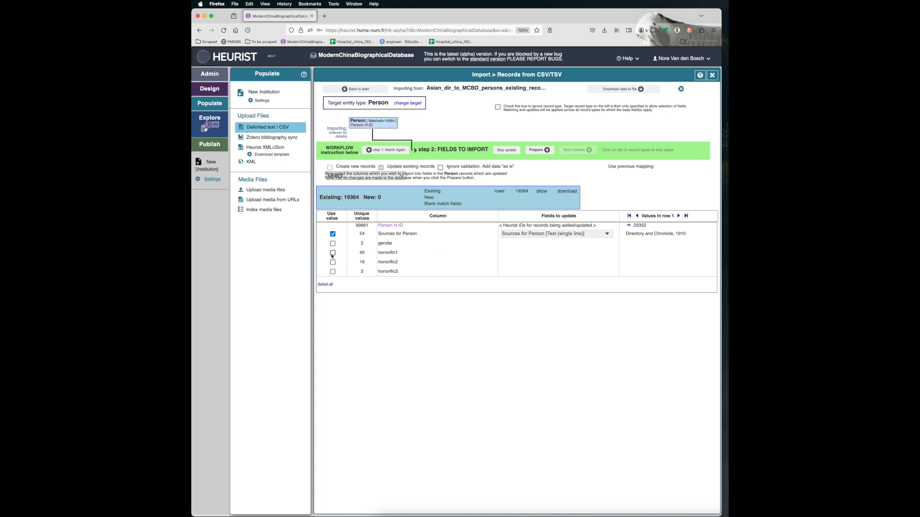
pyautogui.click(333, 253)
pyautogui.click(333, 263)
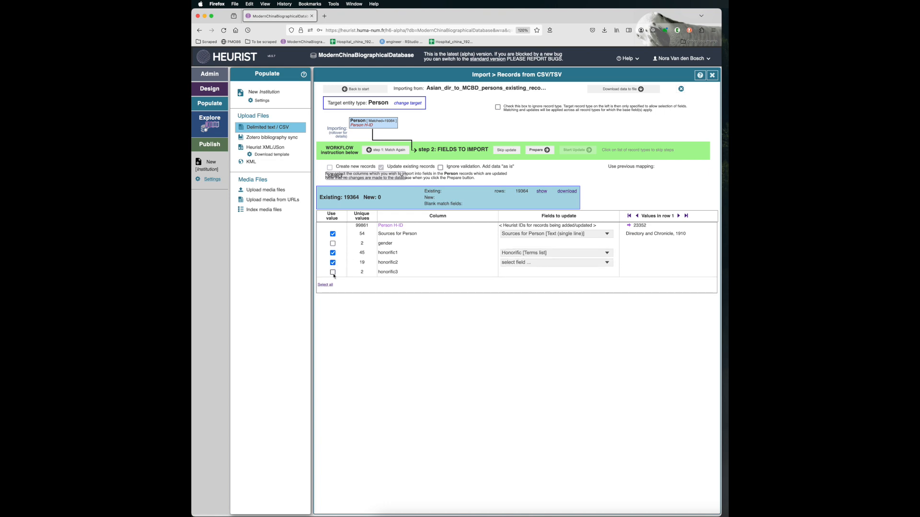
pyautogui.click(332, 272)
# Map the honorific2 and honorific3 columns to the Honorific terms list field
pyautogui.click(505, 262)
pyautogui.scroll(-2, 508, 254)
pyautogui.scroll(-2, 522, 254)
pyautogui.click(522, 254)
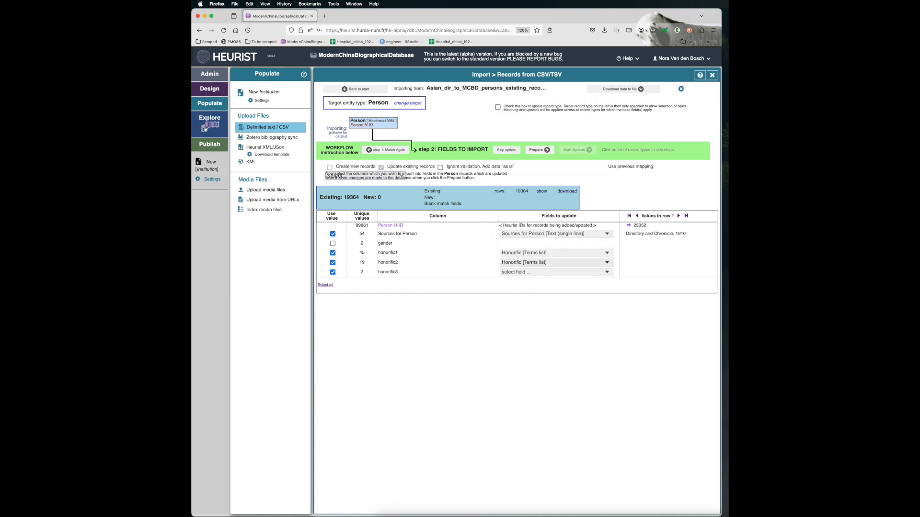
pyautogui.click(524, 272)
pyautogui.scroll(-3, 524, 264)
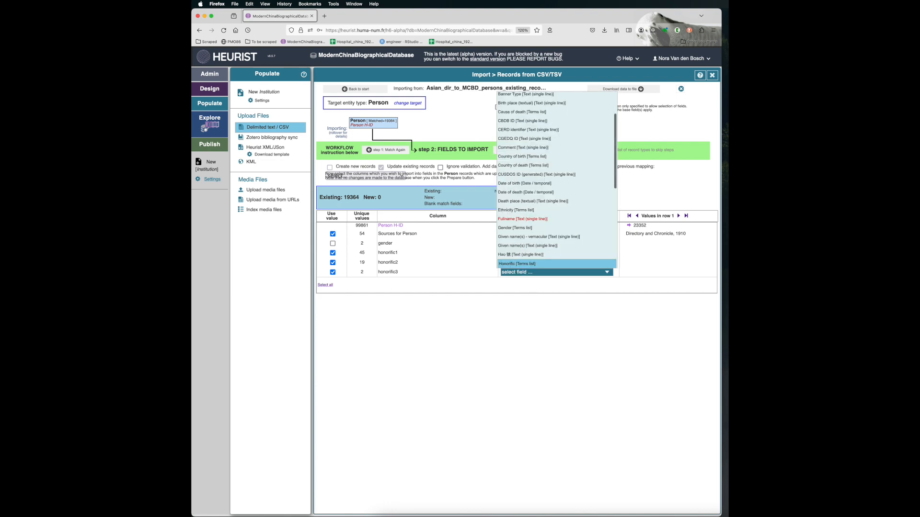
pyautogui.click(524, 264)
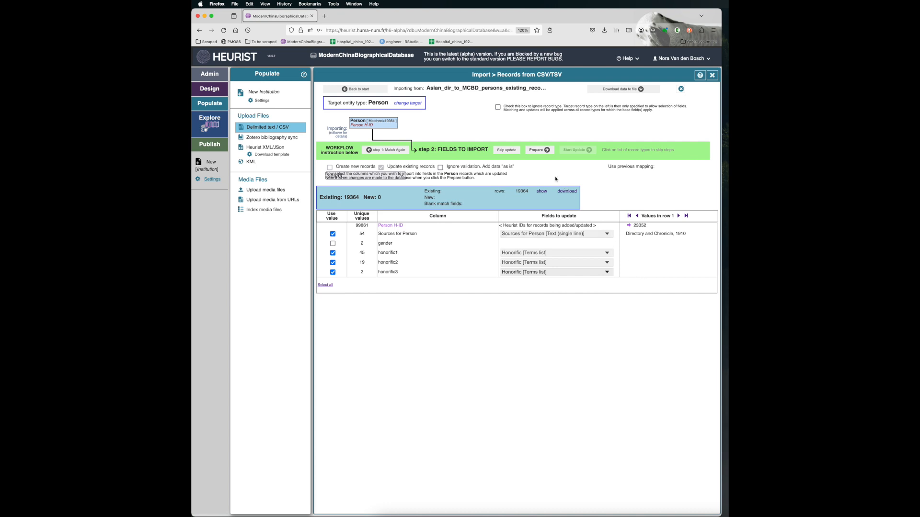
# Prepare the update, dismiss the warning and examine the list of unrecognised honorific1 terms
pyautogui.click(537, 151)
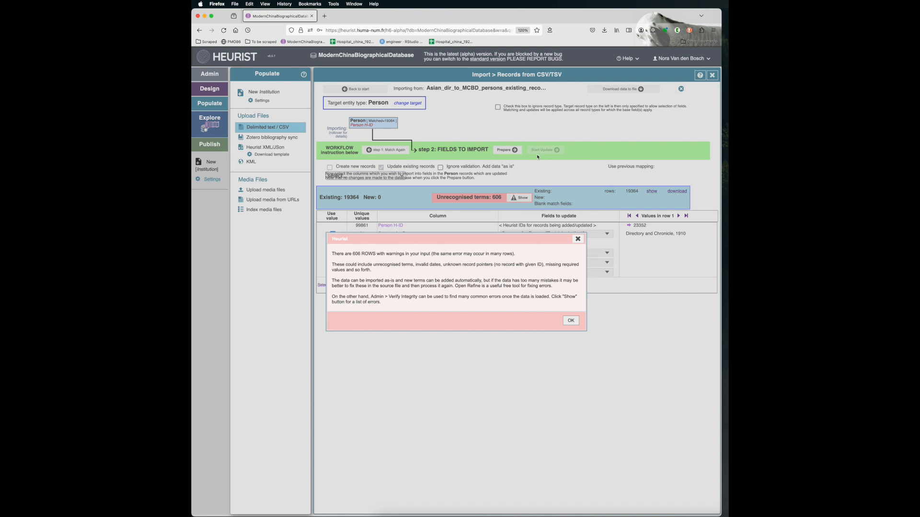
pyautogui.click(570, 320)
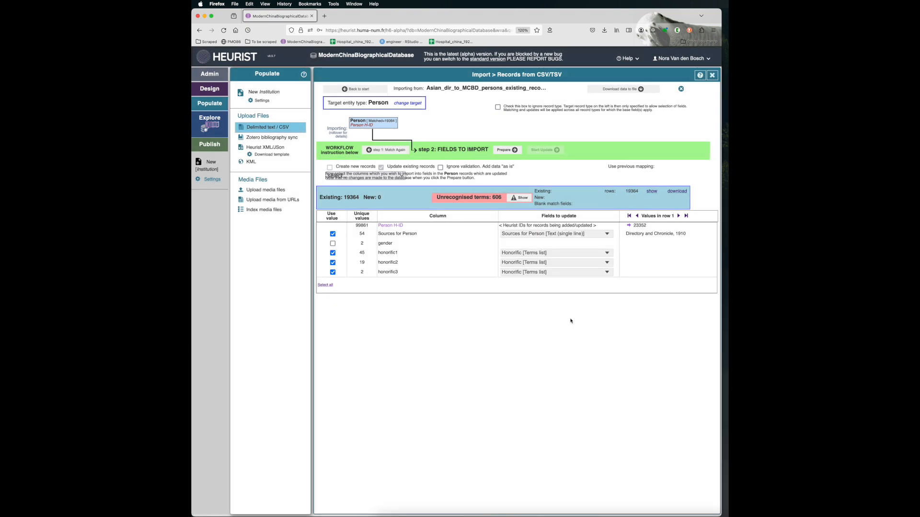
pyautogui.click(521, 198)
pyautogui.scroll(-15, 511, 308)
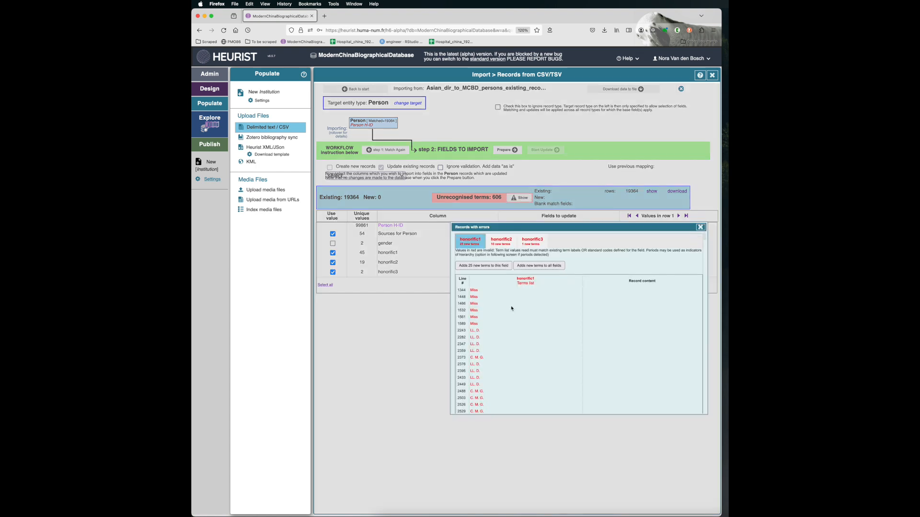
pyautogui.scroll(-2, 512, 308)
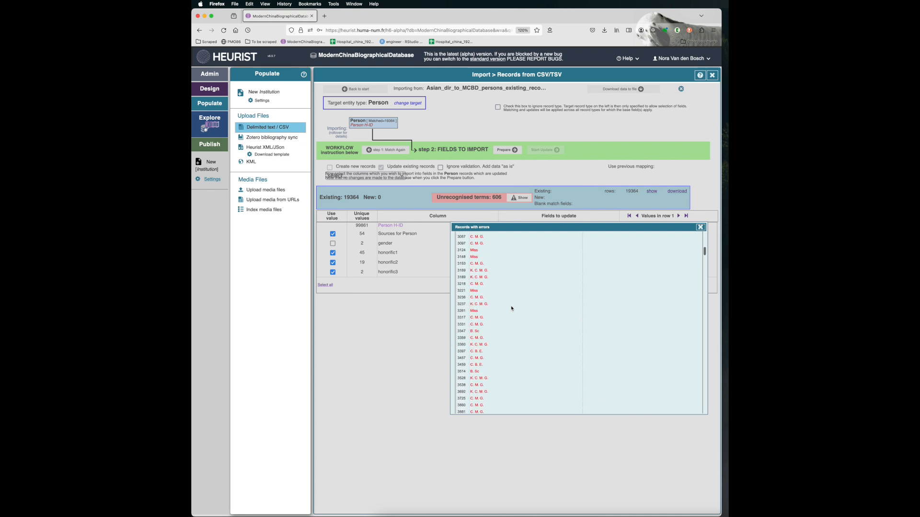
pyautogui.scroll(-20, 512, 308)
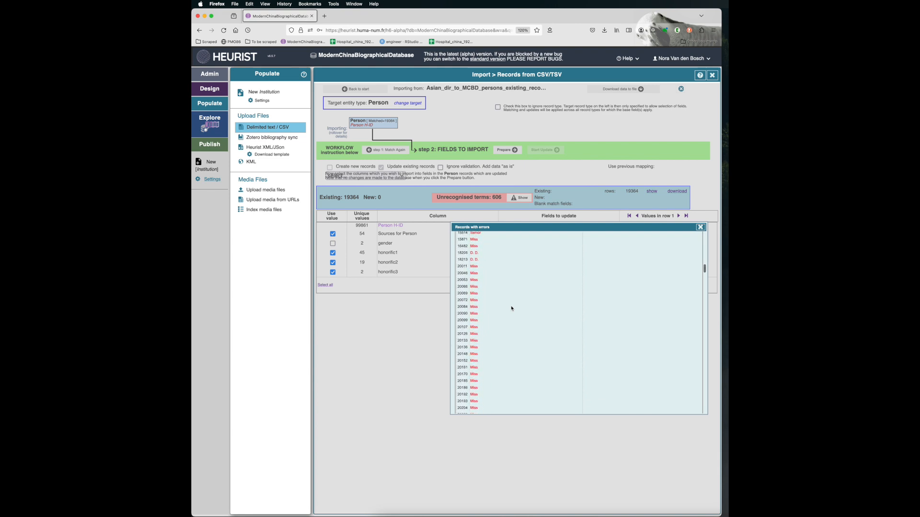
pyautogui.scroll(20, 510, 304)
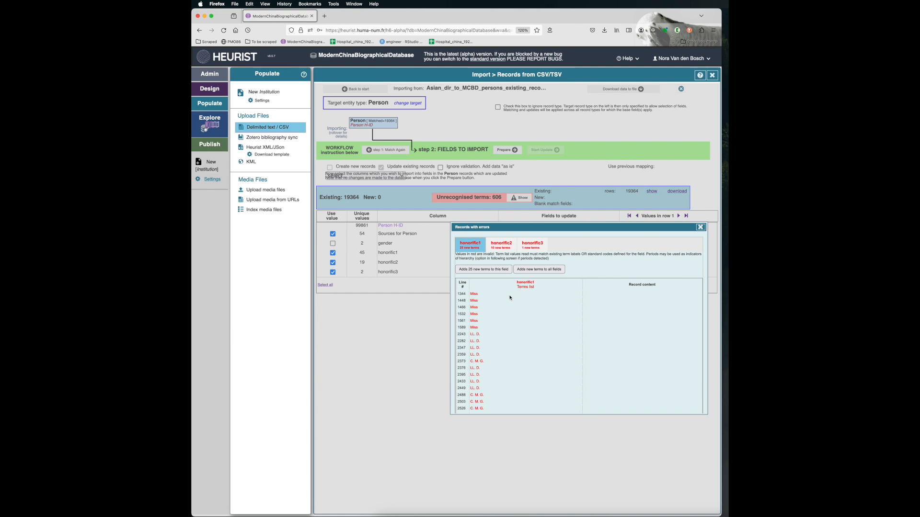
# Add the new honorific1 terms to the Honorific vocabulary, treating periods as part of the terms
pyautogui.click(496, 271)
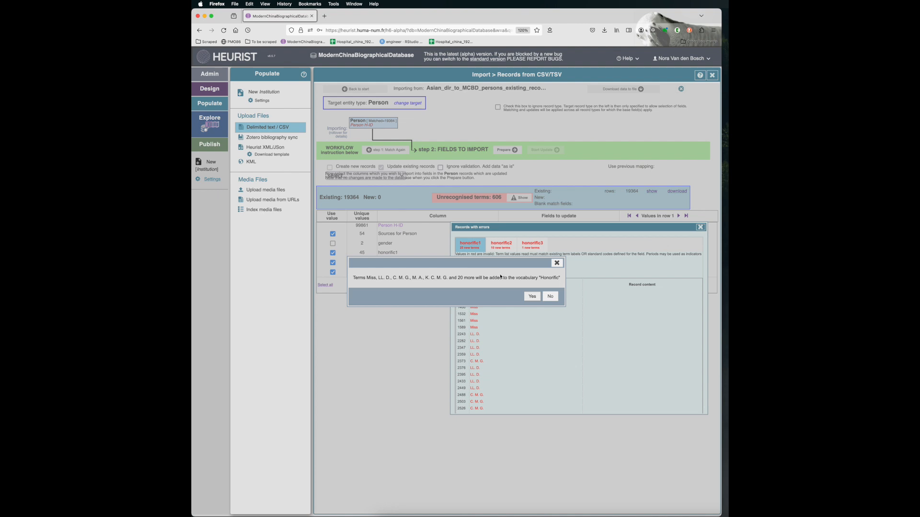
pyautogui.click(531, 297)
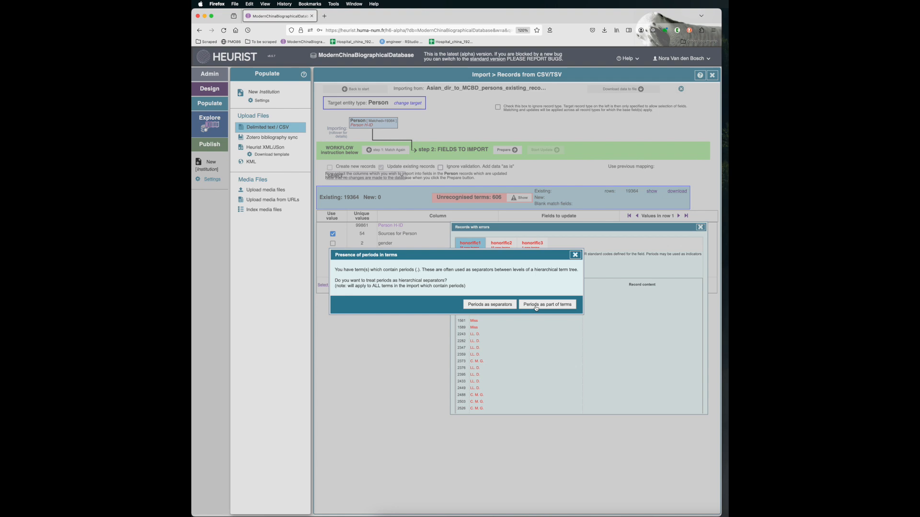
pyautogui.click(536, 308)
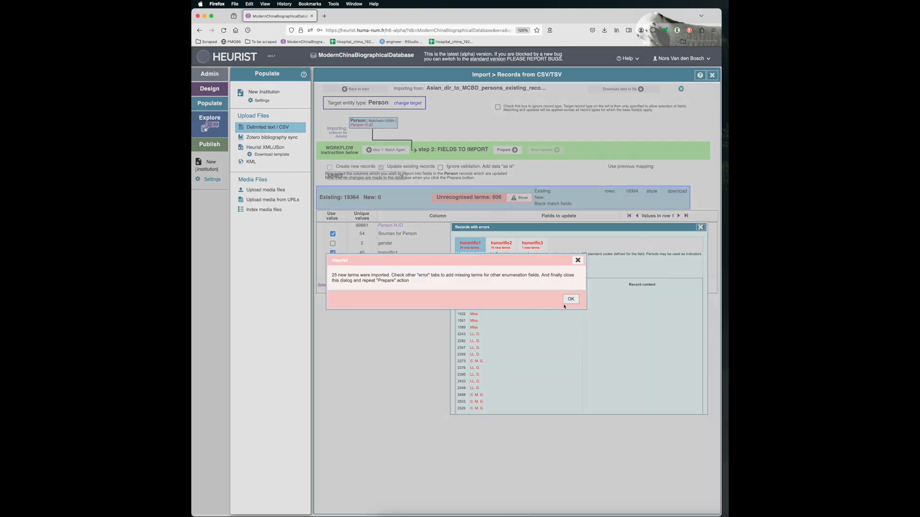
pyautogui.click(570, 299)
# Try to add the new honorific2 terms to the Honorific vocabulary, treating periods as part of the terms
pyautogui.click(503, 245)
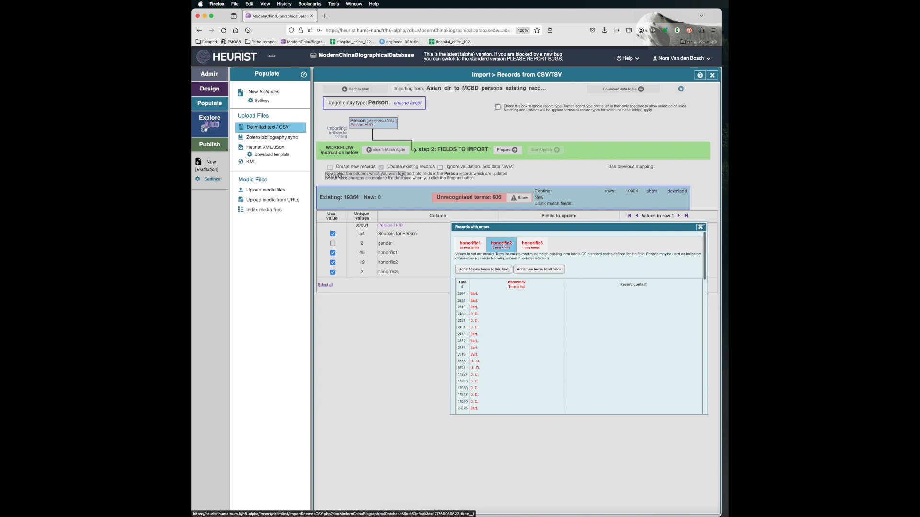
pyautogui.click(494, 268)
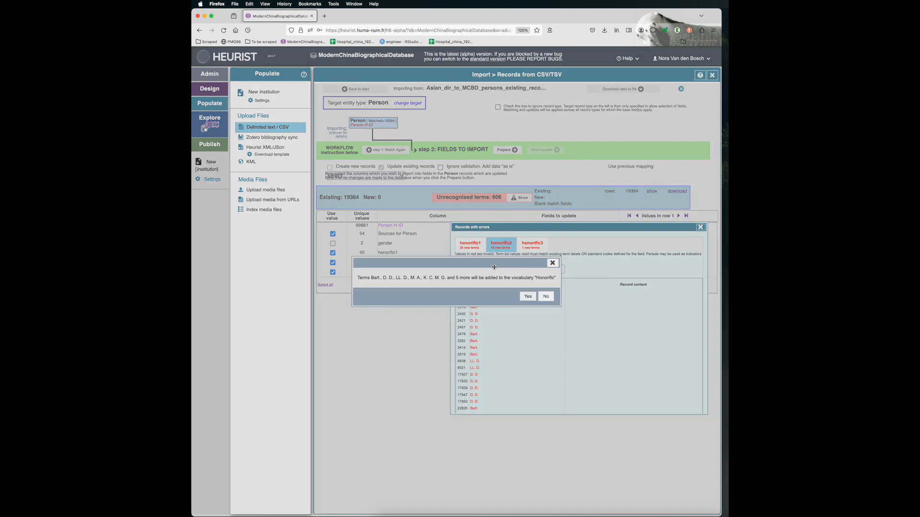
pyautogui.click(527, 297)
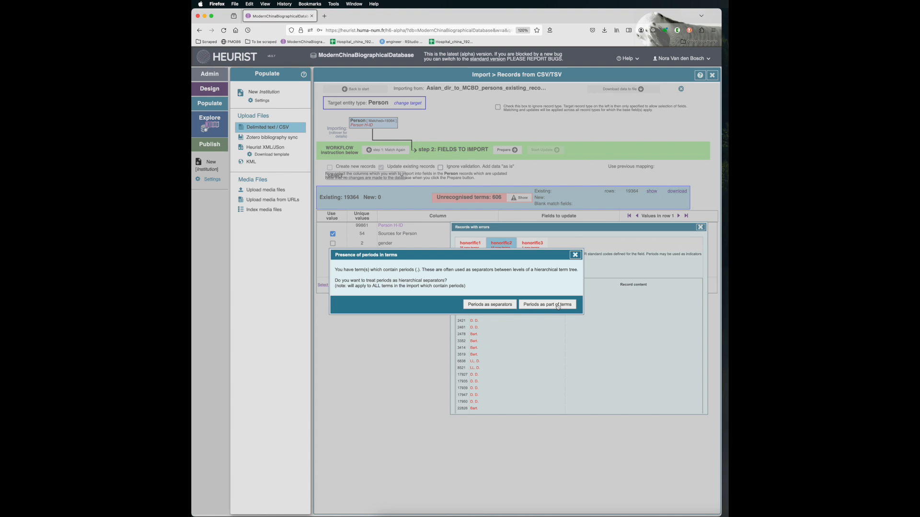
pyautogui.click(558, 305)
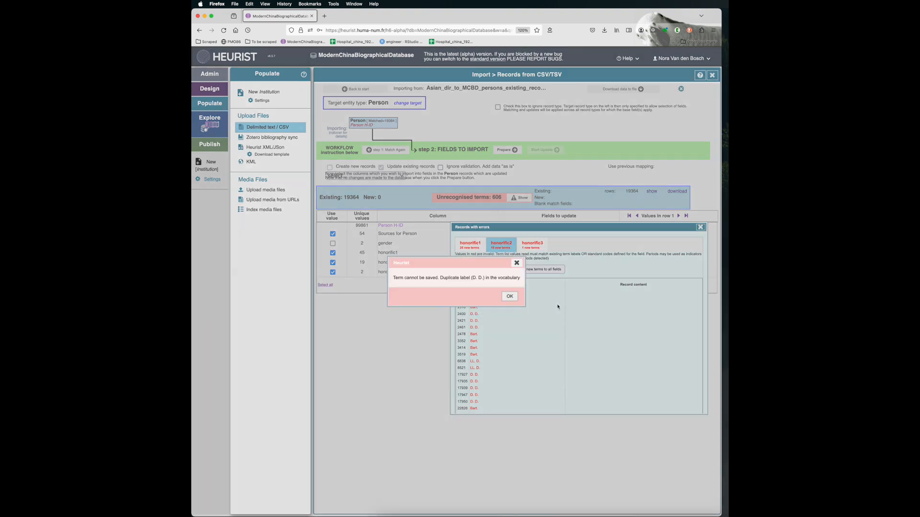
pyautogui.click(510, 297)
# Add the new honorific3 term G. M. M. G. to the Honorific vocabulary, treating periods as part of the term, and close the error list
pyautogui.click(533, 244)
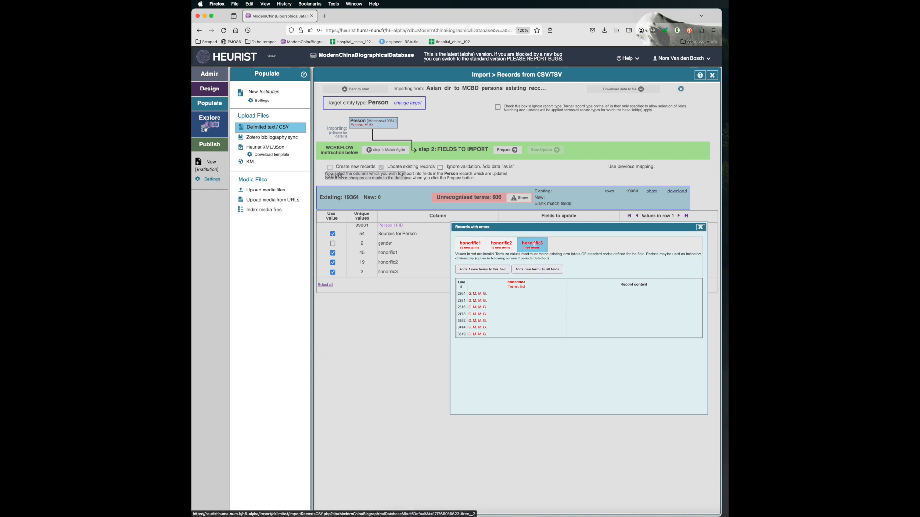
pyautogui.click(497, 269)
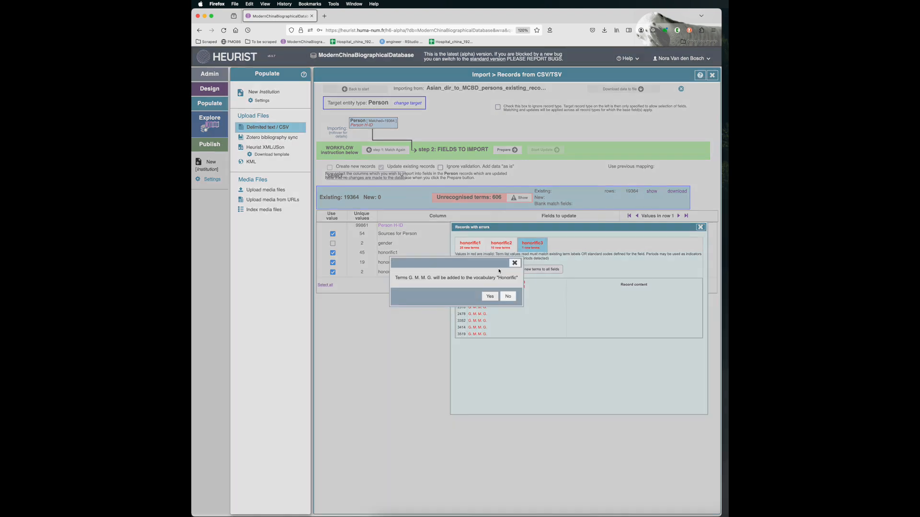
pyautogui.click(490, 297)
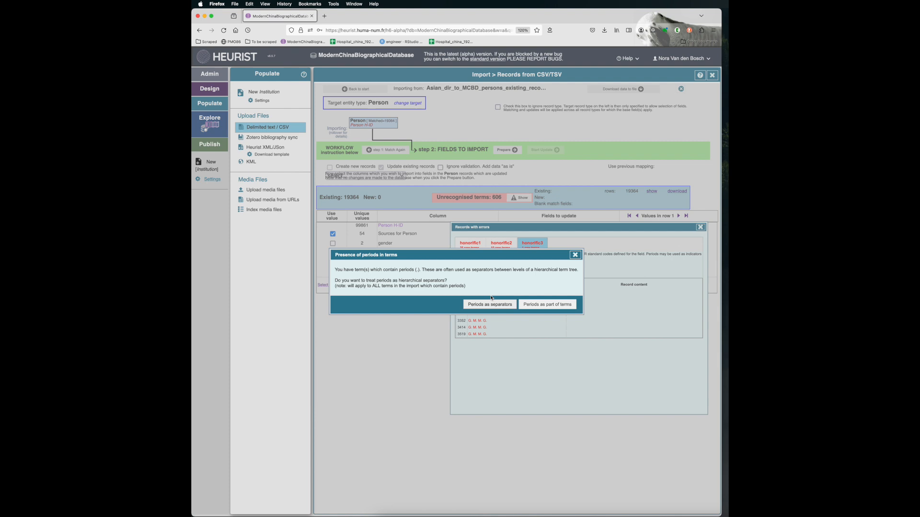
pyautogui.click(543, 305)
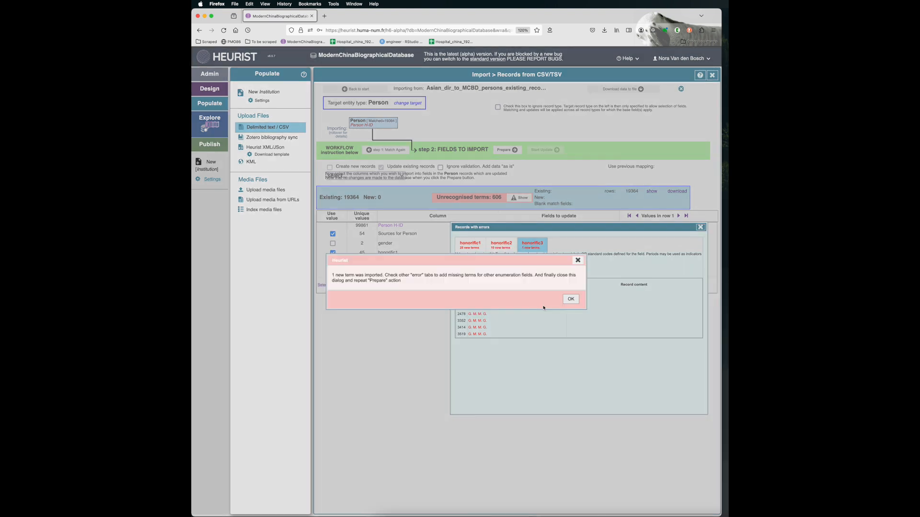
pyautogui.click(571, 299)
pyautogui.click(700, 227)
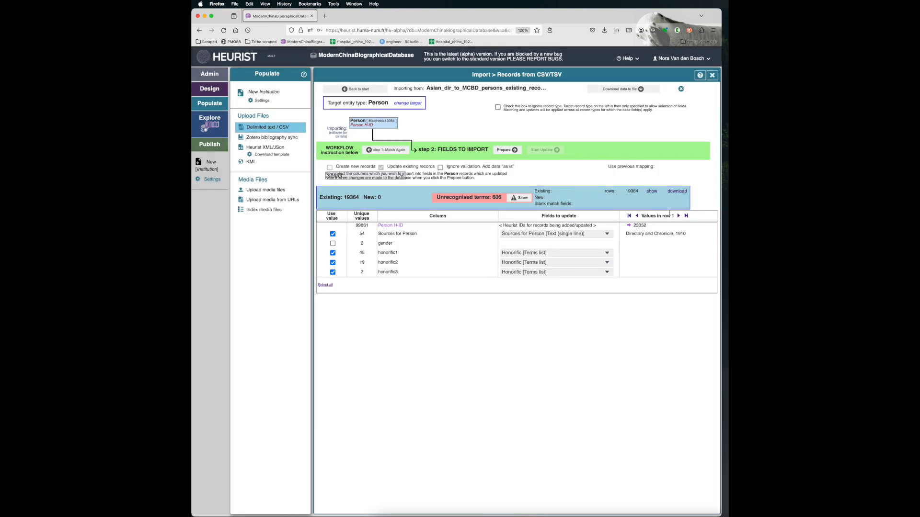
# Prepare the update again, dismiss the warning and display the honorific2 terms that are still unrecognised
pyautogui.click(505, 153)
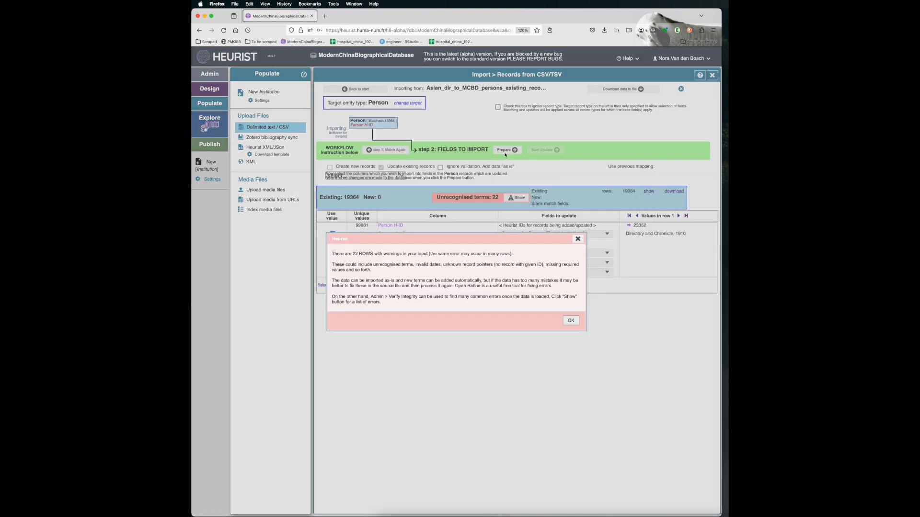
pyautogui.click(571, 320)
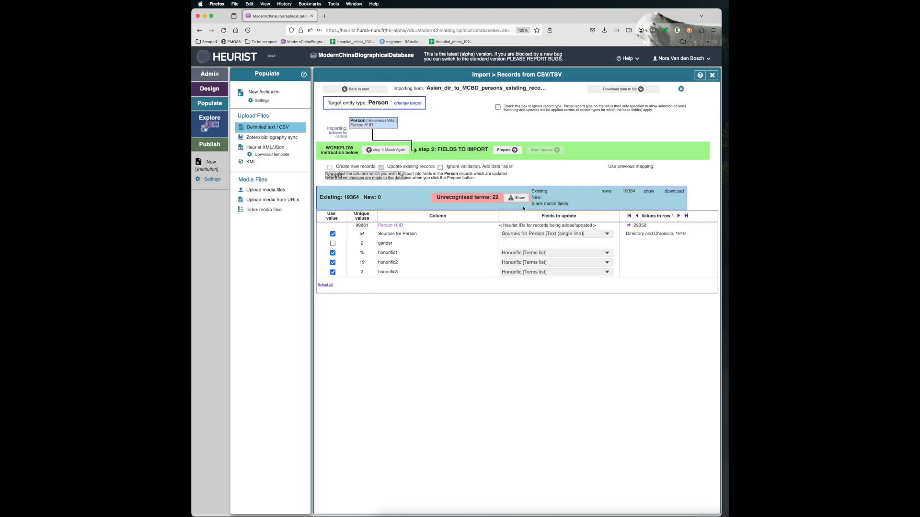
pyautogui.click(519, 199)
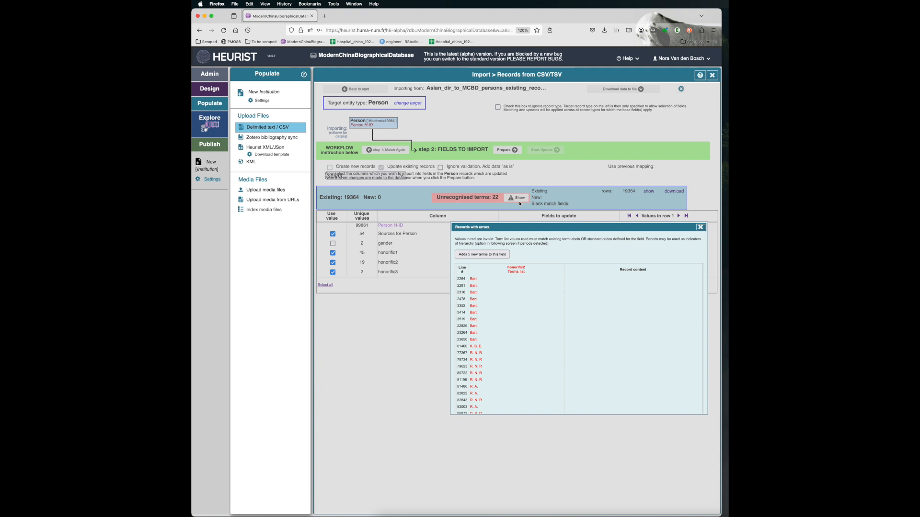
# Add the honorific2 terms Bart., K. B. E., R. N. R, R. A. and D. S. O. to the Honorific vocabulary, treating periods as part of terms
pyautogui.click(492, 255)
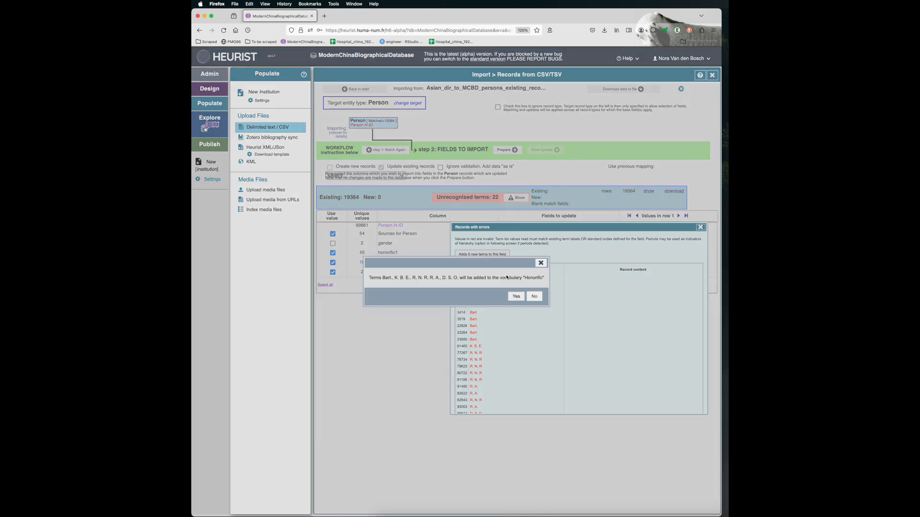
pyautogui.click(516, 296)
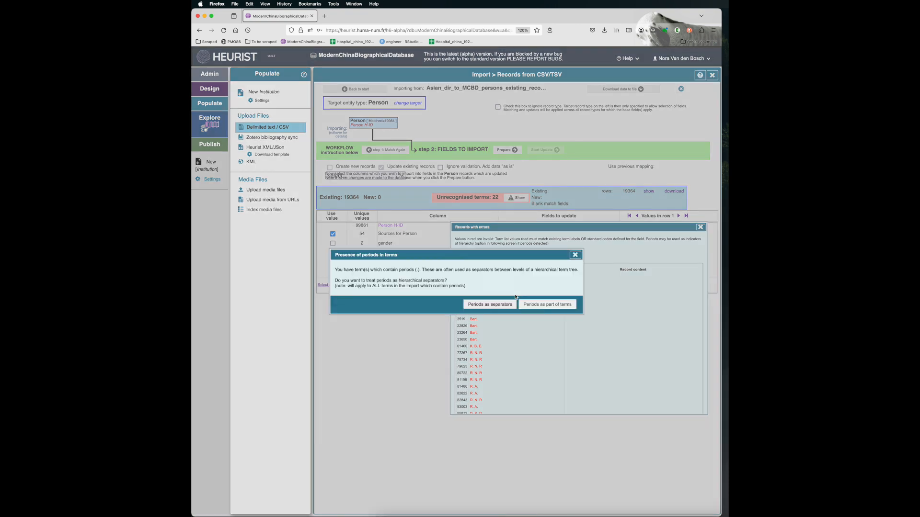
pyautogui.click(541, 305)
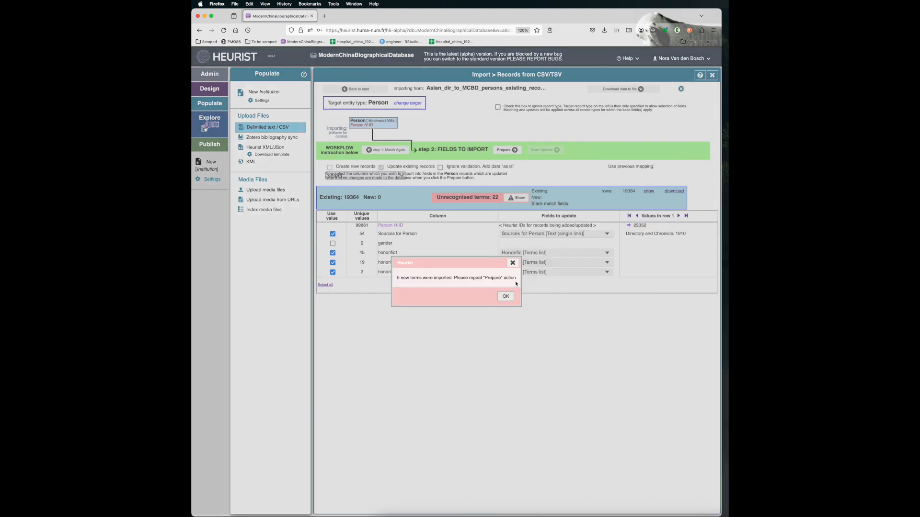
pyautogui.click(506, 297)
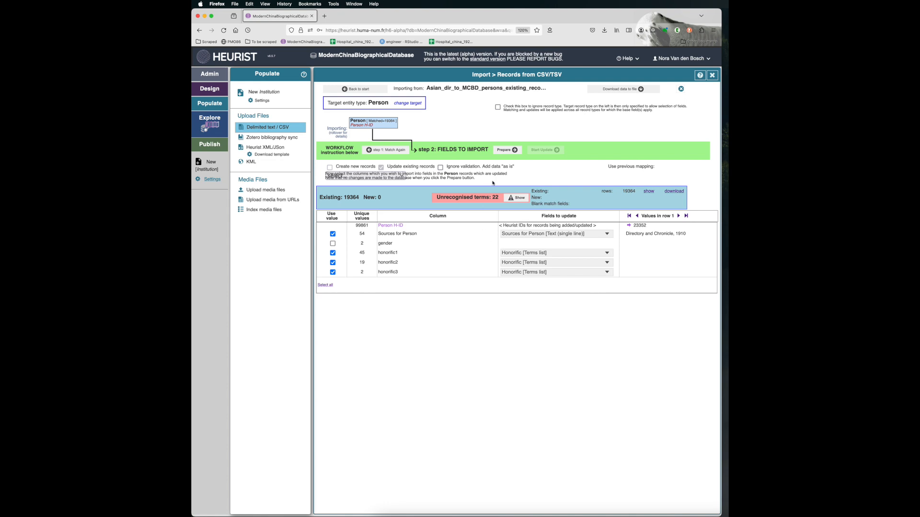
# Prepare the import once more and run the update, adding new values without deleting existing ones and ignoring duplicates
pyautogui.click(501, 152)
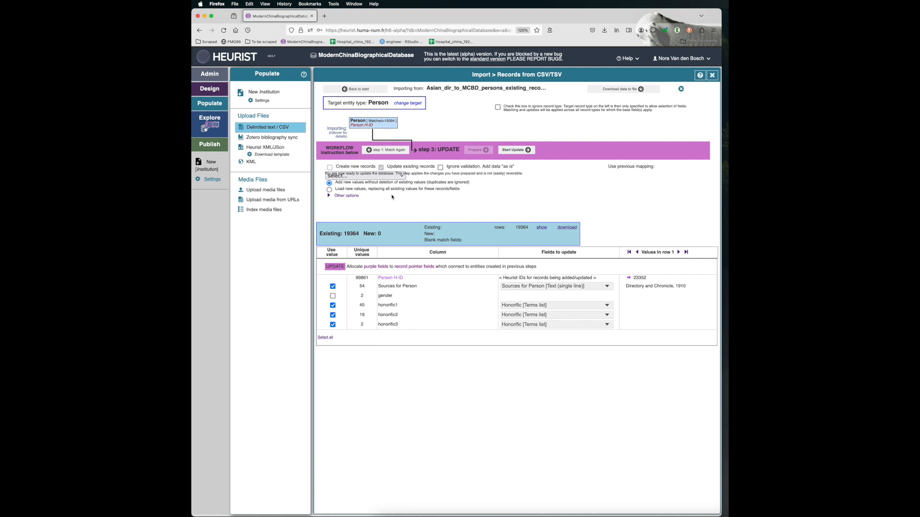
pyautogui.click(355, 196)
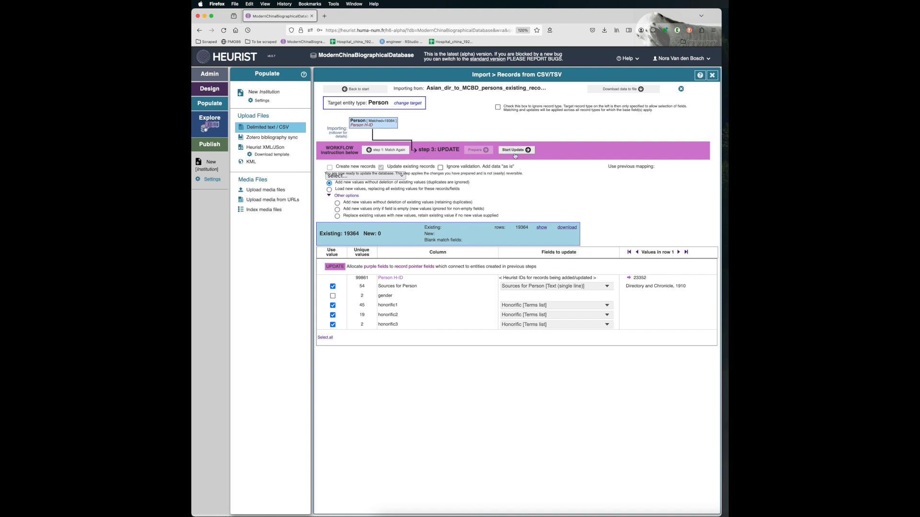
pyautogui.click(514, 151)
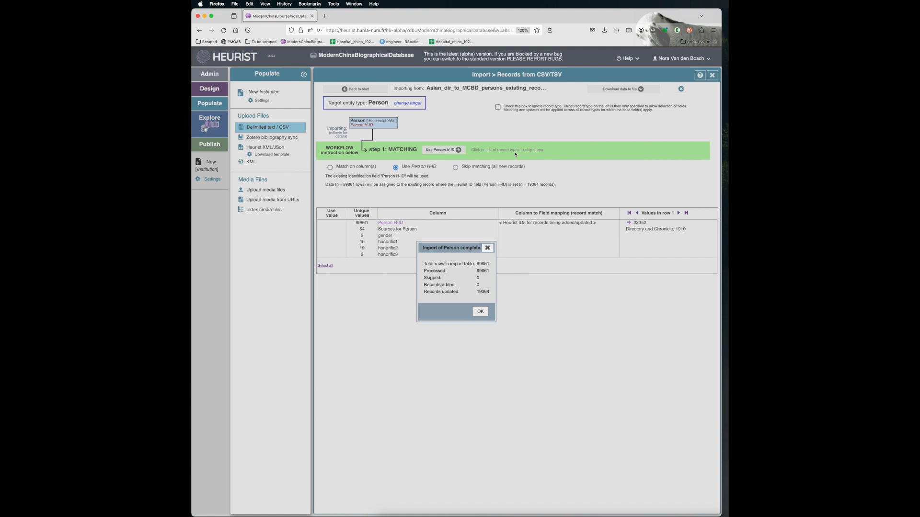
pyautogui.click(482, 314)
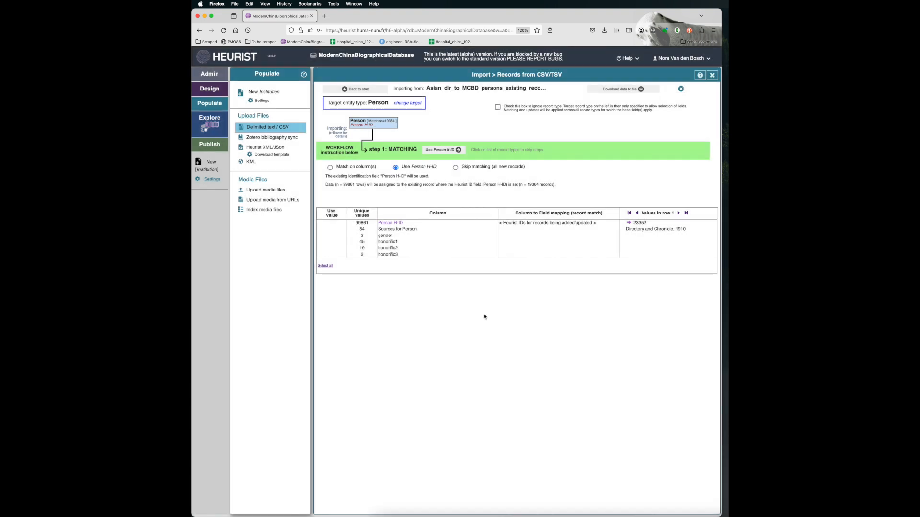
# List the most recently changed records and inspect the sources and honorifics of two updated Person records
pyautogui.click(211, 122)
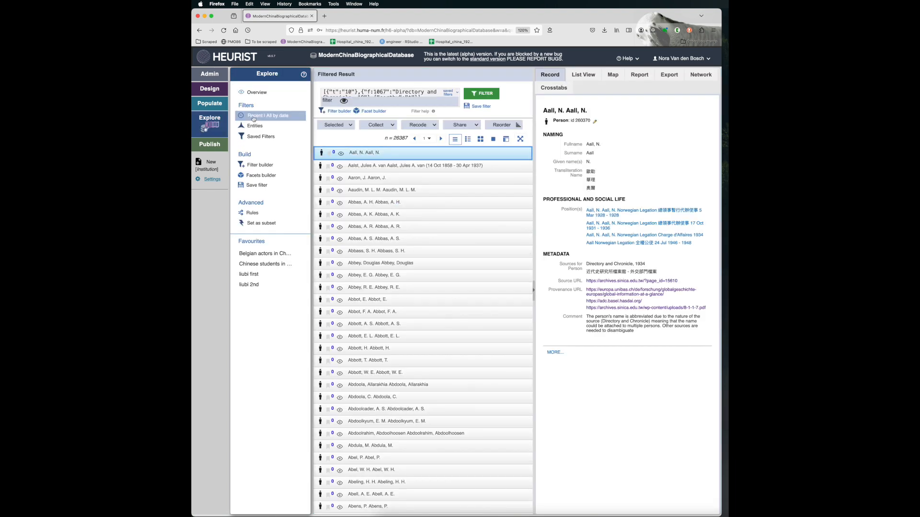
pyautogui.click(253, 117)
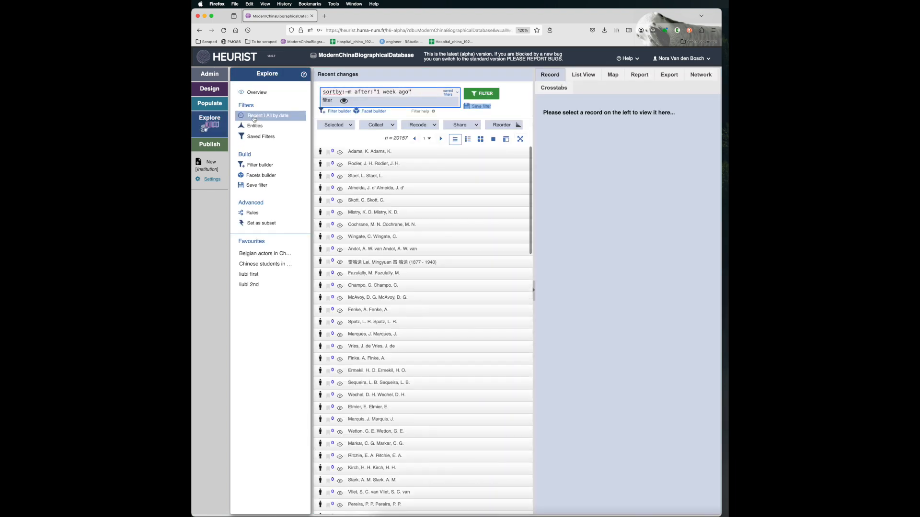
pyautogui.click(363, 152)
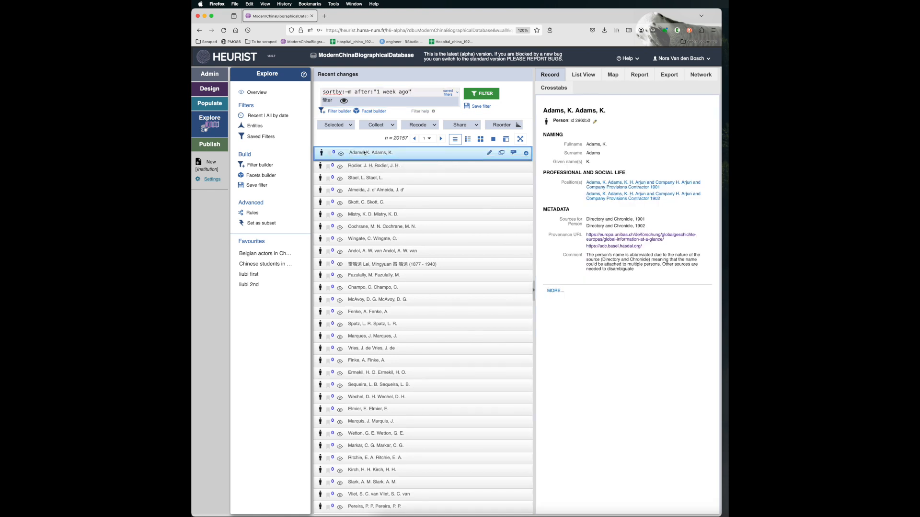
pyautogui.click(388, 263)
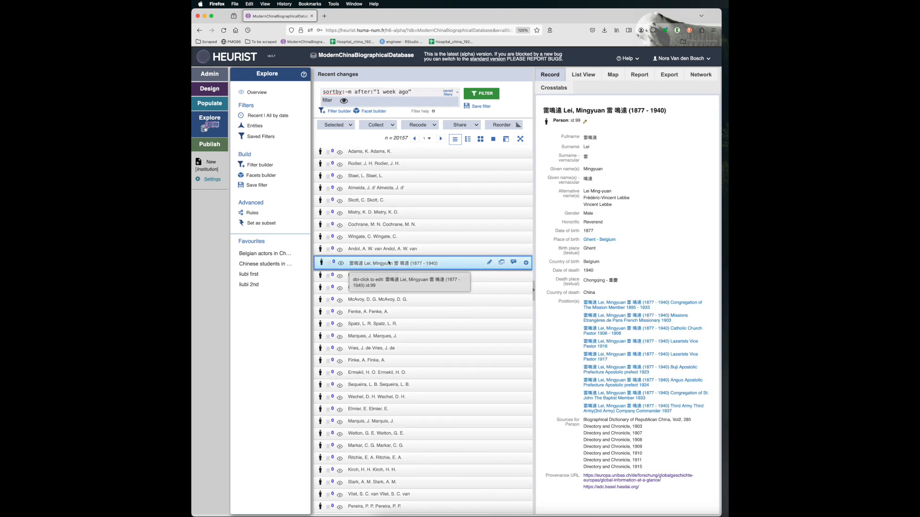